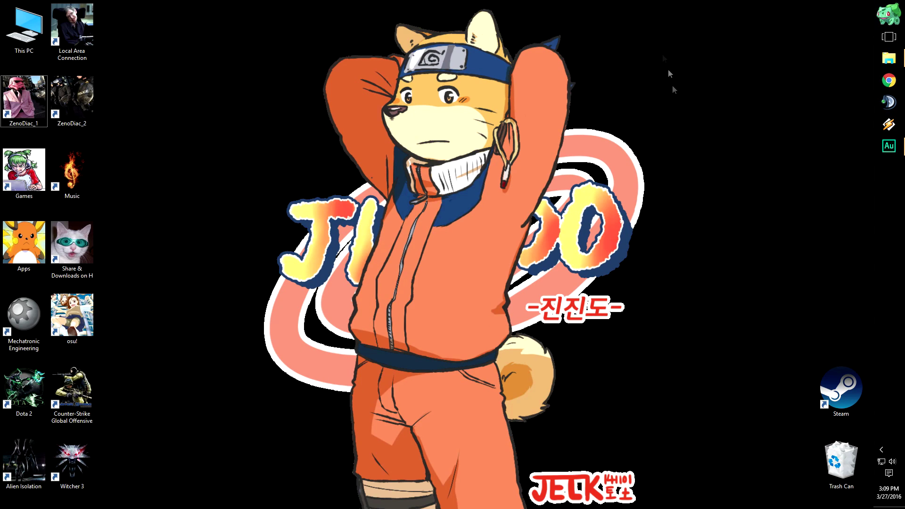
Step: From the Windows Start Icon folder, open Windows Start Icon.png and Awesome Smilies.png in image viewers
{"action": "left_click", "coordinate": [889, 58]}
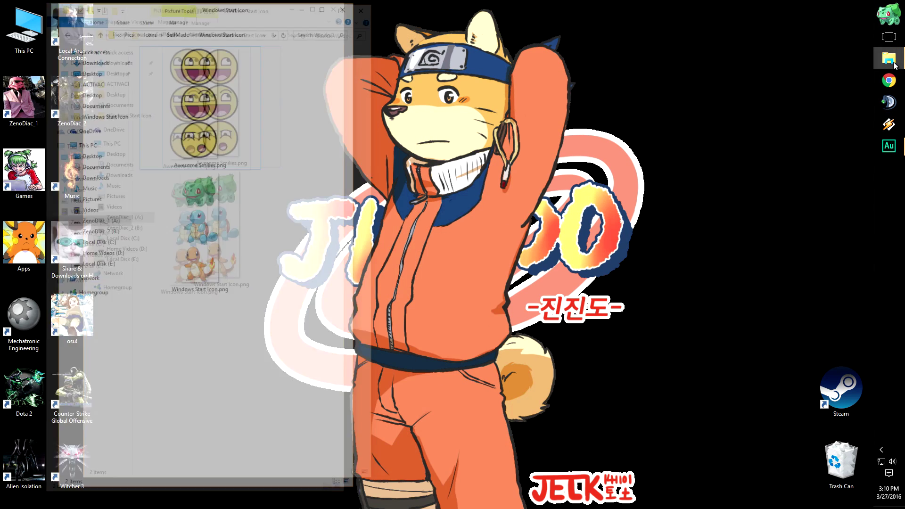
{"action": "double_click", "coordinate": [136, 231]}
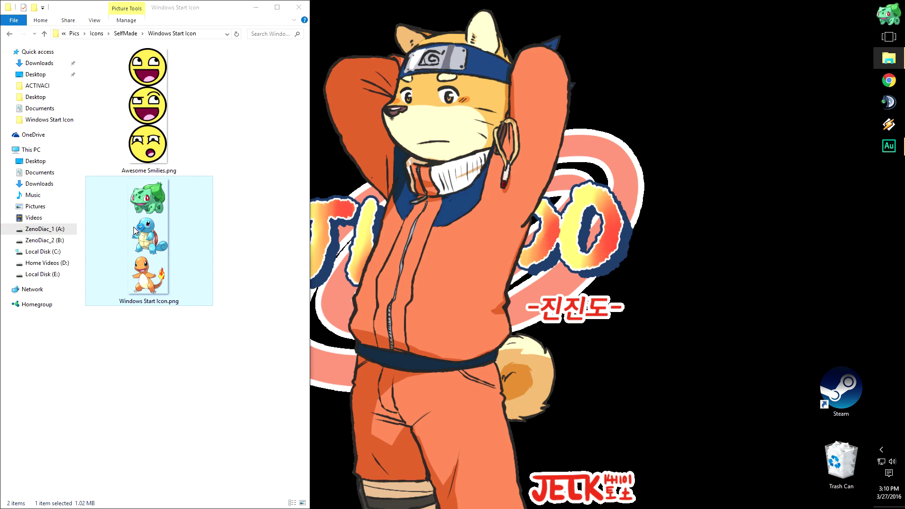
{"action": "left_click_drag", "start_coordinate": [153, 41], "coordinate": [734, 60]}
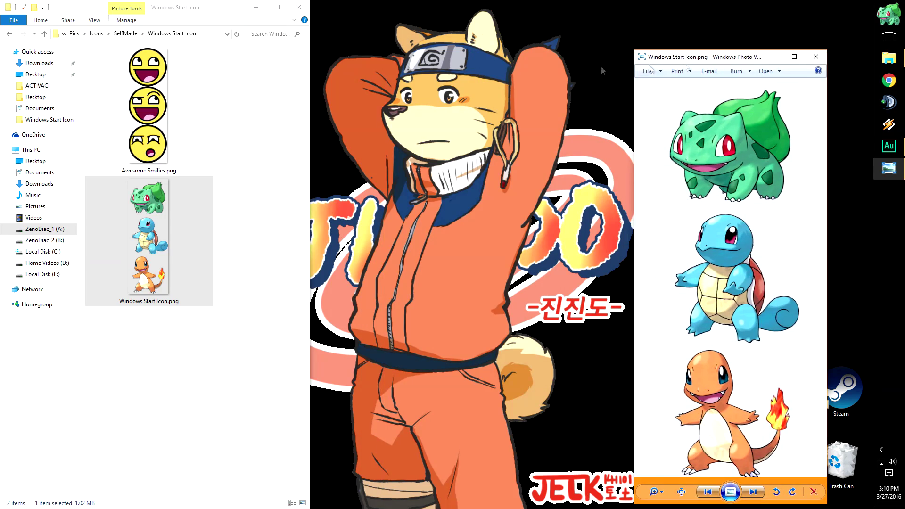
{"action": "double_click", "coordinate": [148, 108]}
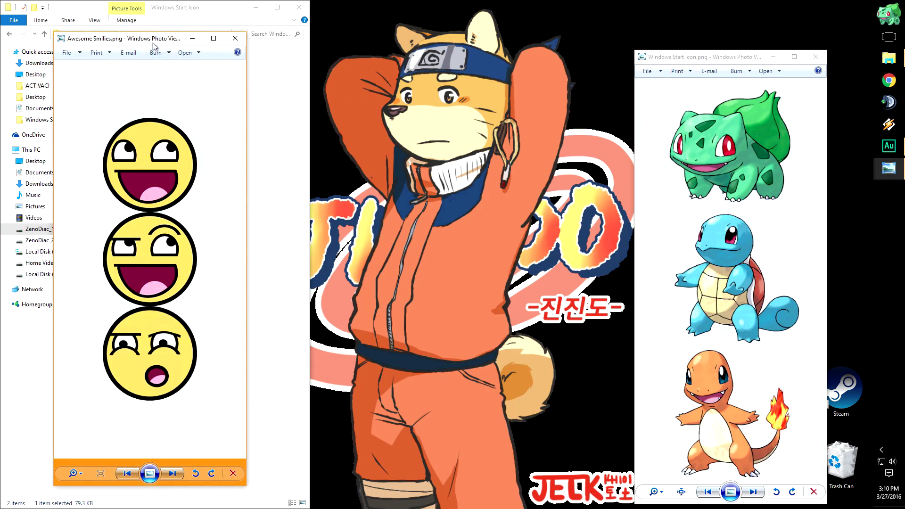
{"action": "left_click_drag", "start_coordinate": [153, 44], "coordinate": [419, 73]}
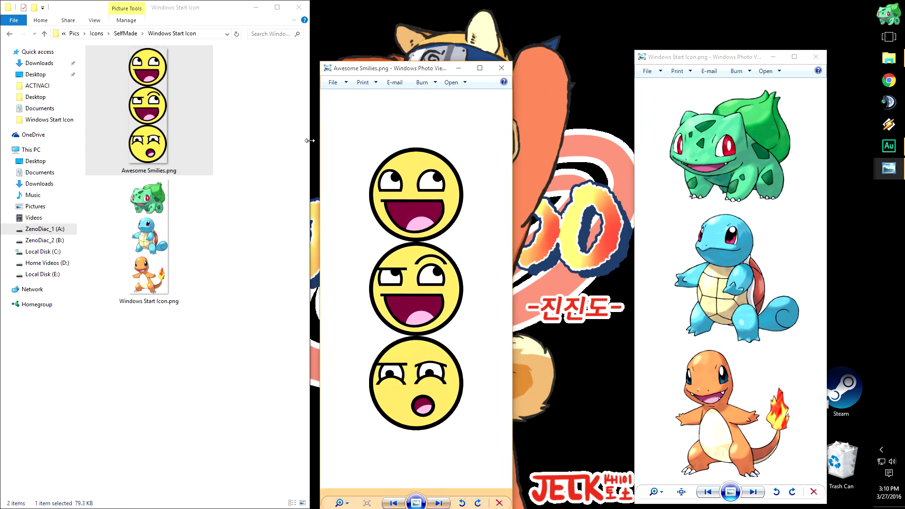
Step: Arrange the narrowed folder window and both image viewers side by side
{"action": "left_click_drag", "start_coordinate": [309, 141], "coordinate": [207, 147]}
{"action": "left_click_drag", "start_coordinate": [439, 72], "coordinate": [299, 59]}
{"action": "left_click_drag", "start_coordinate": [761, 59], "coordinate": [700, 52]}
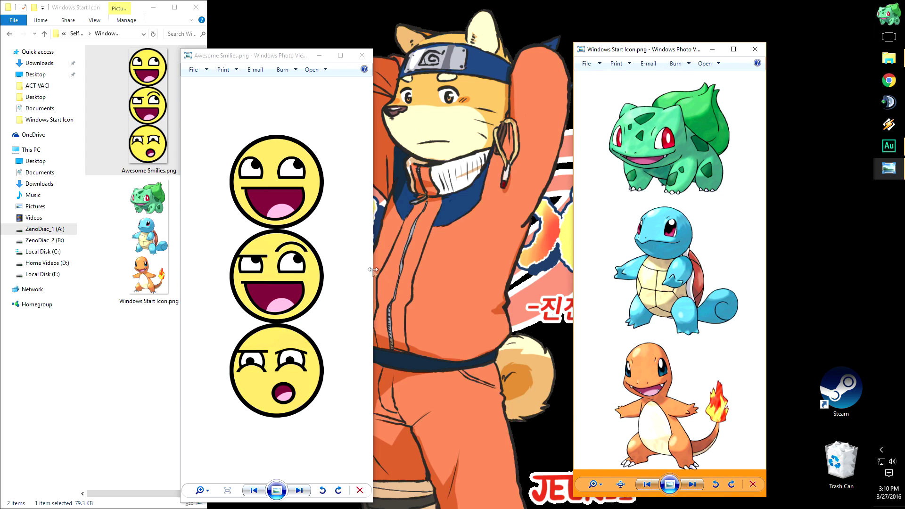
{"action": "mouse_move", "coordinate": [372, 269]}
{"action": "left_mouse_down"}
{"action": "mouse_move", "coordinate": [475, 270]}
{"action": "mouse_move", "coordinate": [372, 271]}
{"action": "left_mouse_up"}
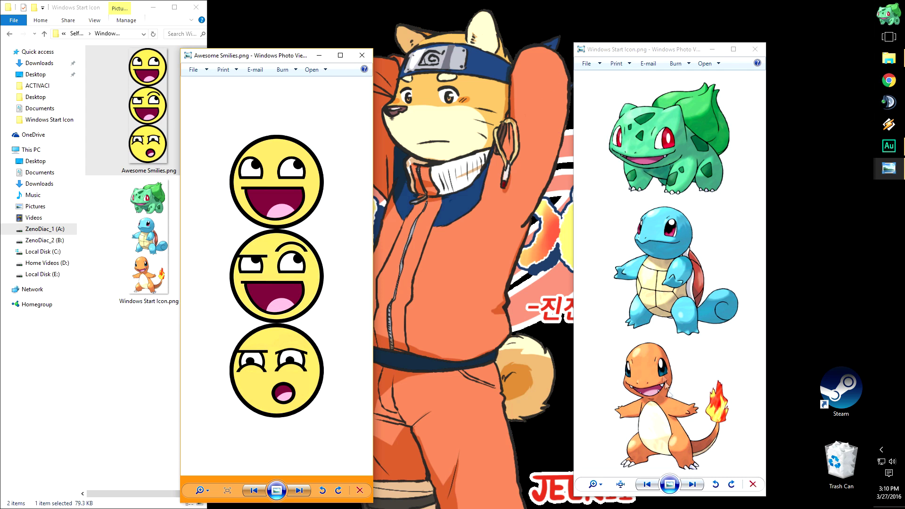
{"action": "left_click_drag", "start_coordinate": [669, 53], "coordinate": [469, 53]}
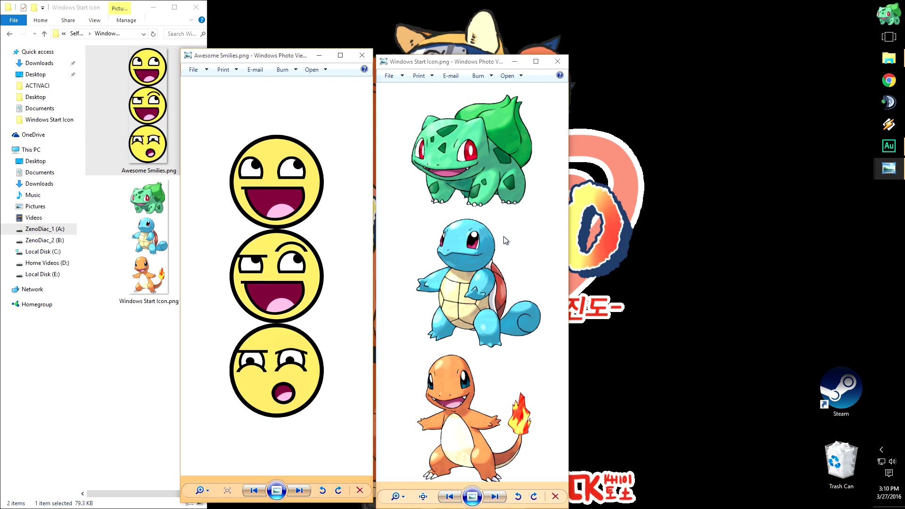
Step: Close both image viewers and the Windows Start Icon folder window
{"action": "left_click", "coordinate": [391, 244]}
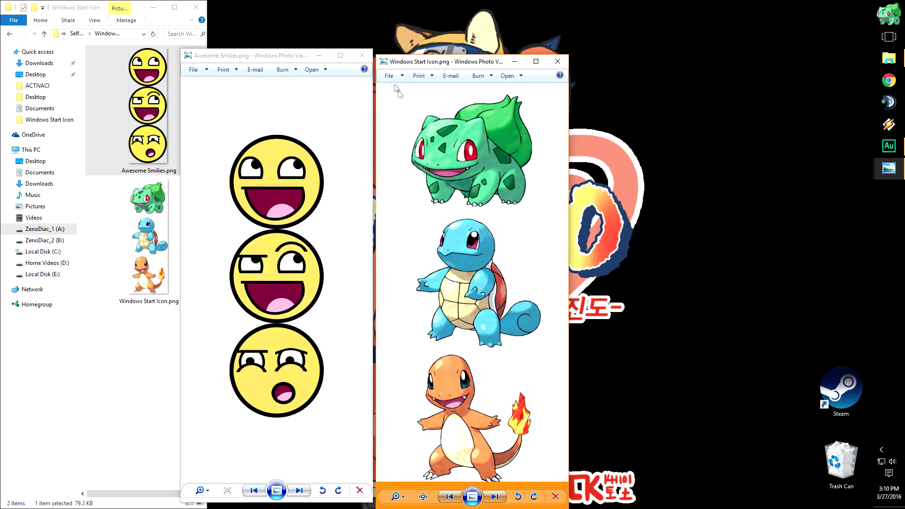
{"action": "left_click", "coordinate": [362, 59]}
{"action": "left_click", "coordinate": [557, 61]}
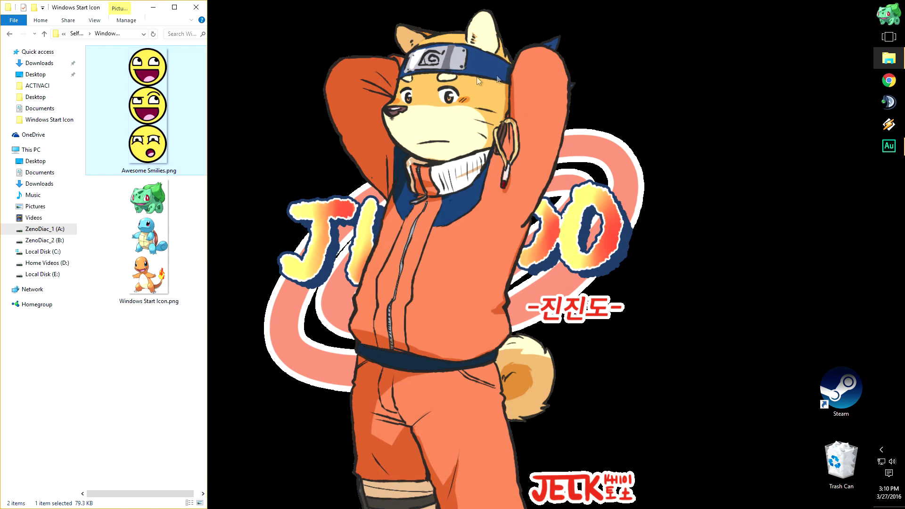
{"action": "left_click", "coordinate": [189, 345]}
{"action": "mouse_move", "coordinate": [208, 373]}
{"action": "left_mouse_down"}
{"action": "mouse_move", "coordinate": [272, 374]}
{"action": "mouse_move", "coordinate": [222, 373]}
{"action": "left_mouse_up"}
{"action": "left_click", "coordinate": [219, 8]}
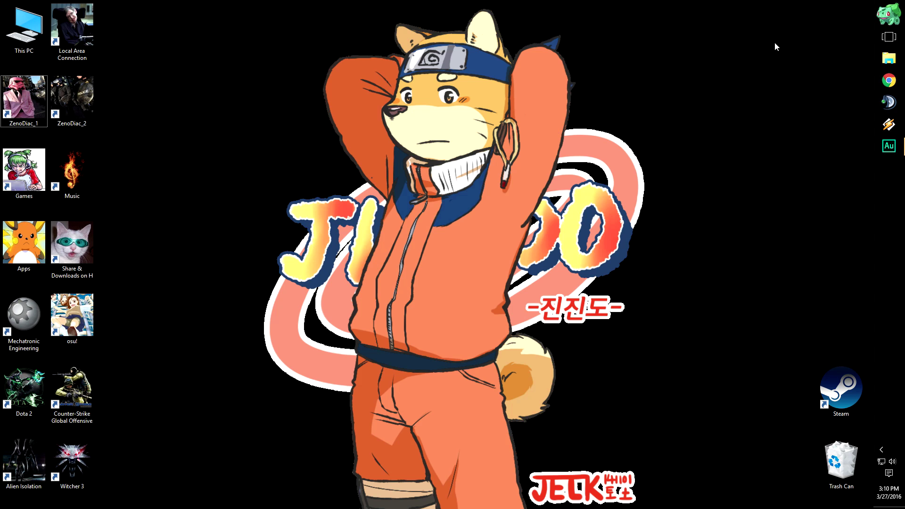
Step: In Chrome, search for 'shell' and go to the Classic Shell website
{"action": "left_click", "coordinate": [889, 80]}
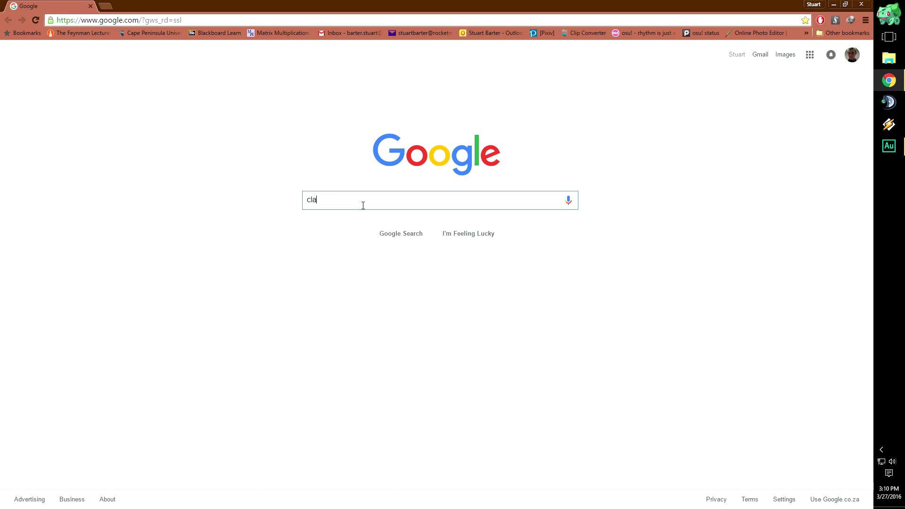
{"action": "type", "text": "shell"}
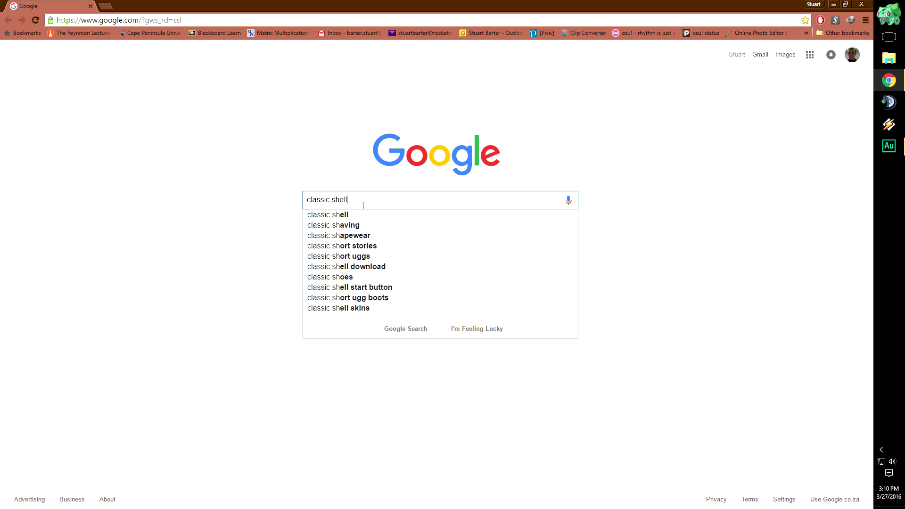
{"action": "key", "text": "Return"}
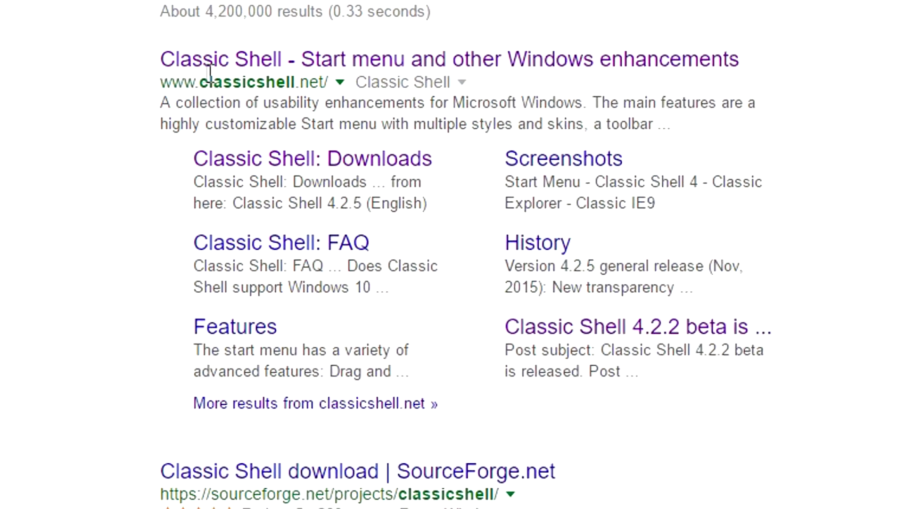
{"action": "left_click_drag", "start_coordinate": [179, 72], "coordinate": [354, 73]}
{"action": "left_click", "coordinate": [370, 101]}
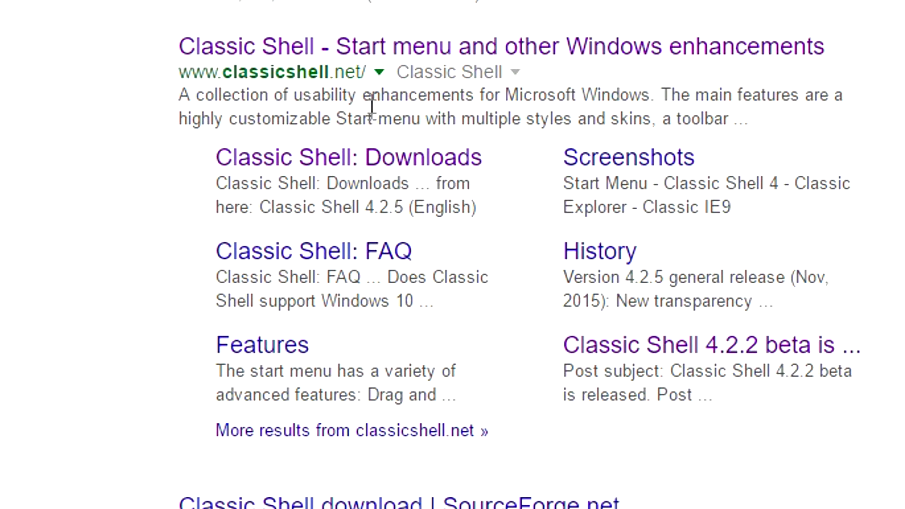
{"action": "left_click", "coordinate": [342, 47]}
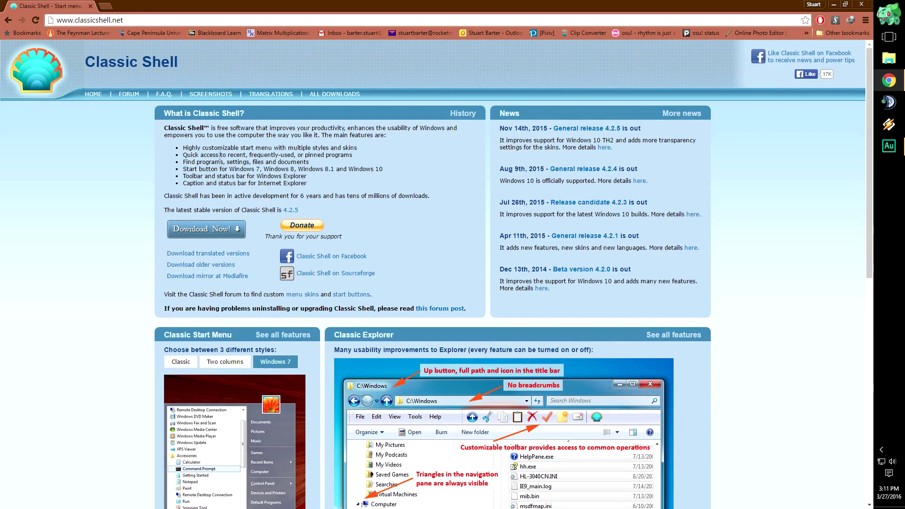
Step: Review the Classic Shell feature list, then start the Classic Shell download from FossHub
{"action": "left_click_drag", "start_coordinate": [320, 183], "coordinate": [167, 141]}
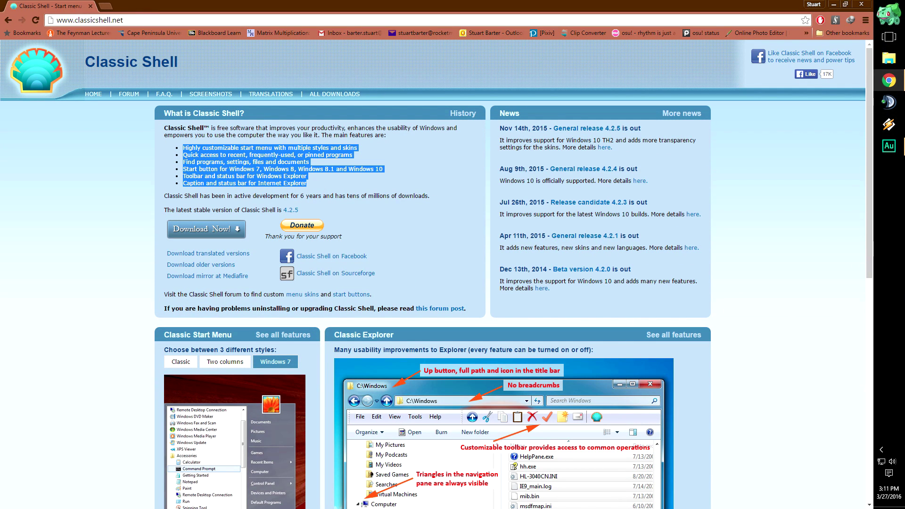
{"action": "double_click", "coordinate": [612, 4]}
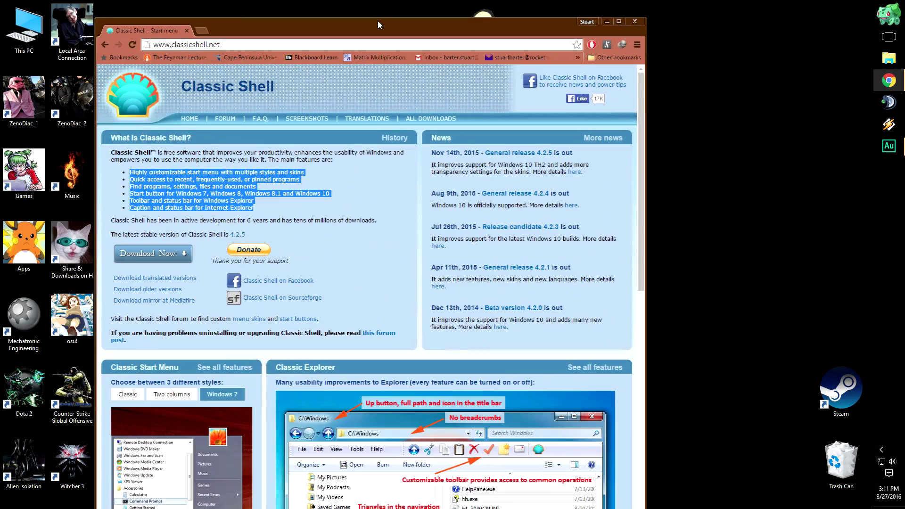
{"action": "left_click", "coordinate": [180, 223]}
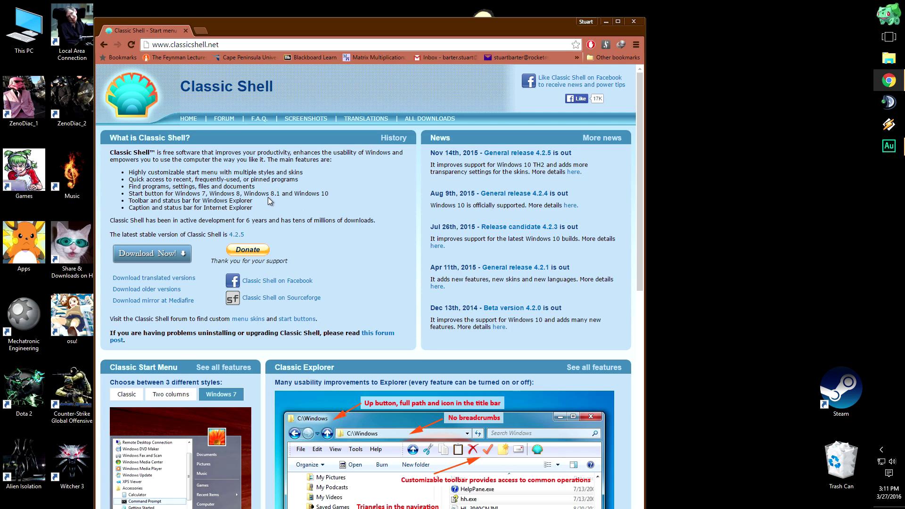
{"action": "left_click", "coordinate": [158, 255]}
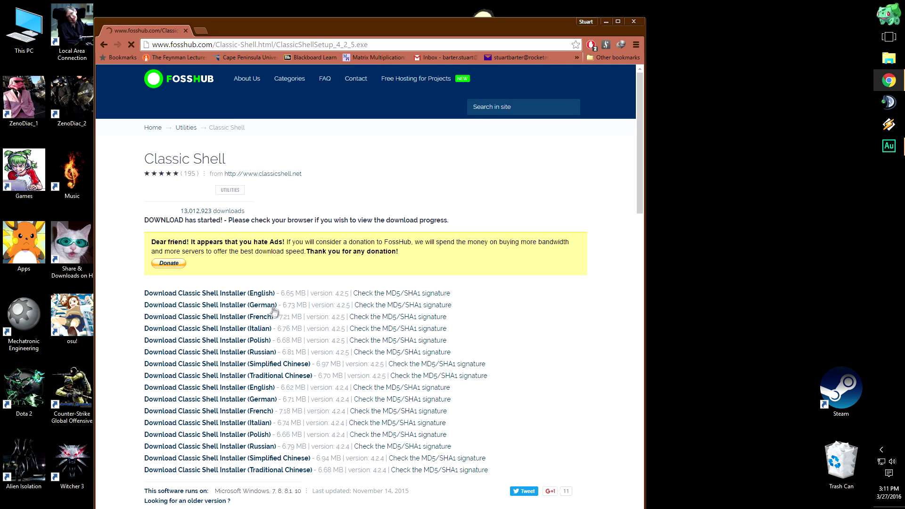
Step: Cancel the IDM automatic download and close the Chrome window
{"action": "double_click", "coordinate": [282, 294]}
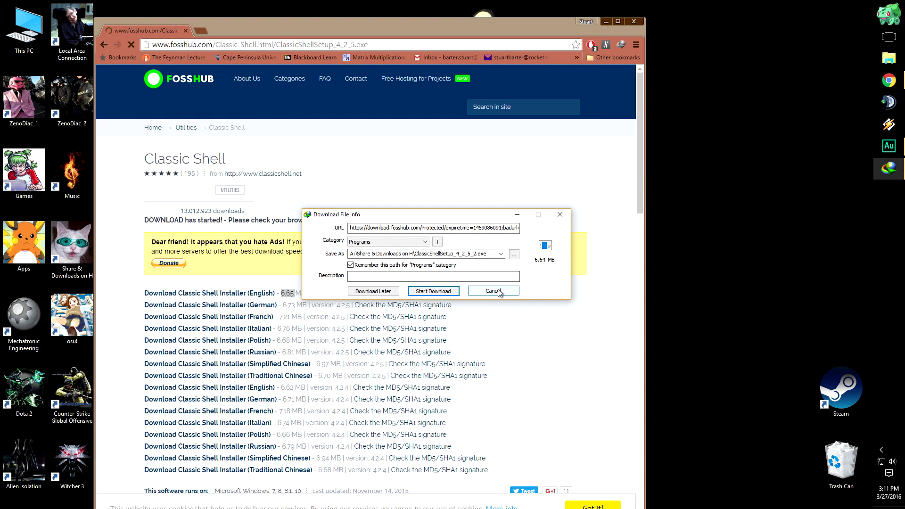
{"action": "left_click", "coordinate": [500, 292]}
{"action": "left_click", "coordinate": [462, 301]}
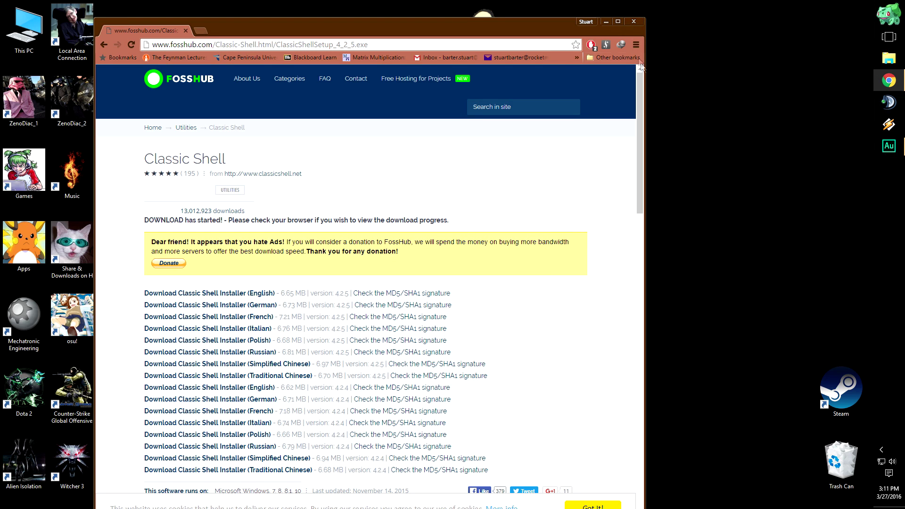
{"action": "left_click", "coordinate": [628, 23]}
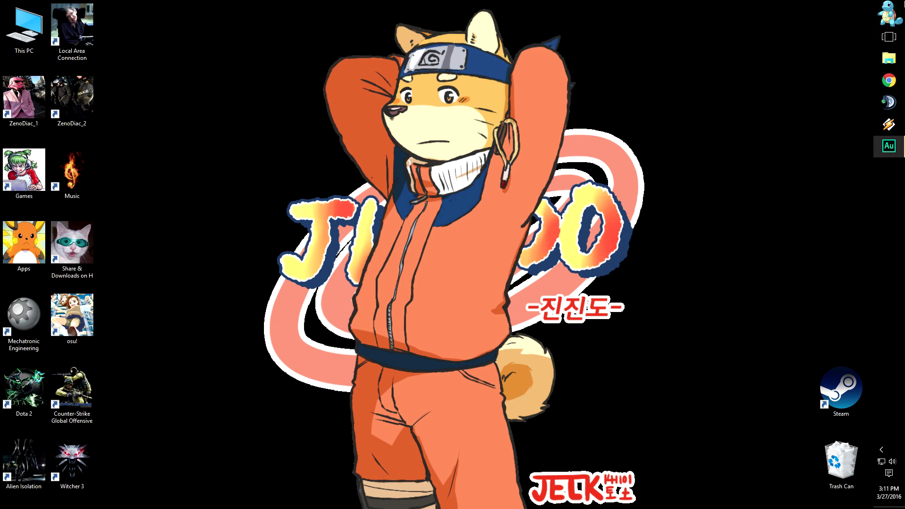
{"action": "left_click", "coordinate": [889, 14]}
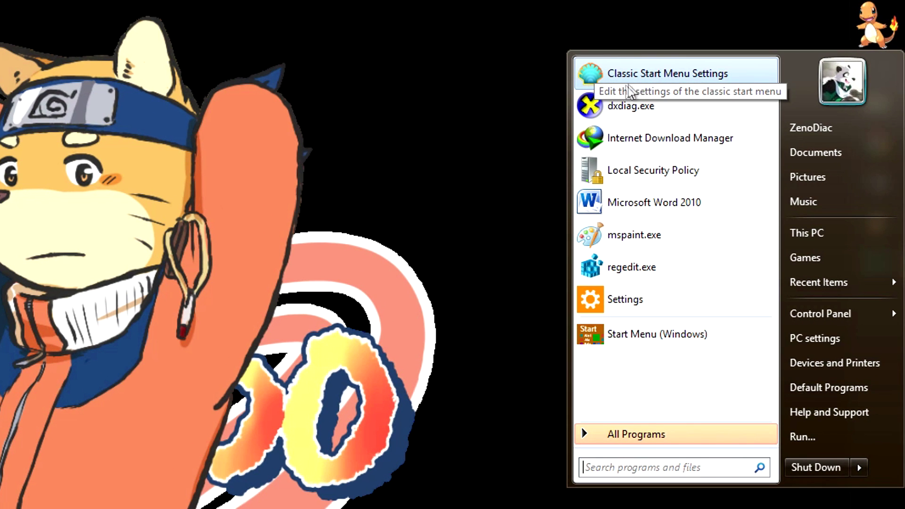
Step: Search the Start menu for 'classic' and launch Classic Start Menu Settings
{"action": "left_click", "coordinate": [664, 468]}
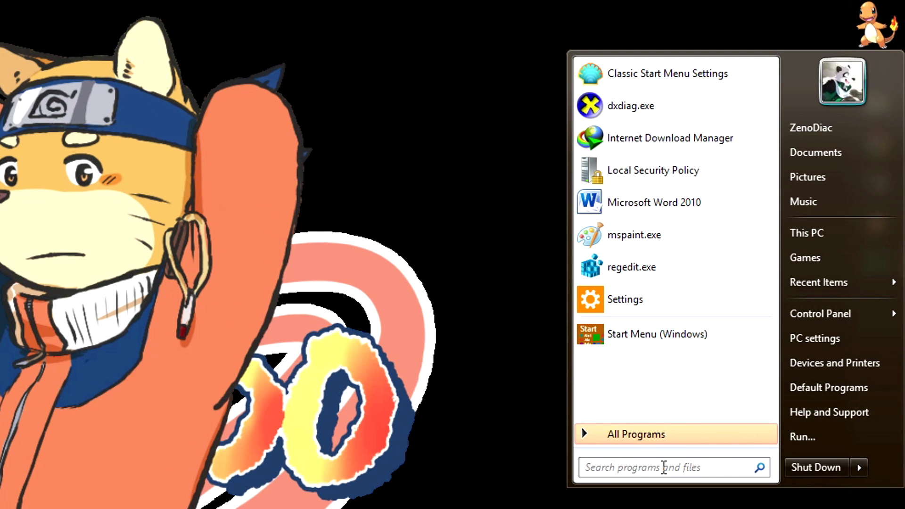
{"action": "type", "text": "classic"}
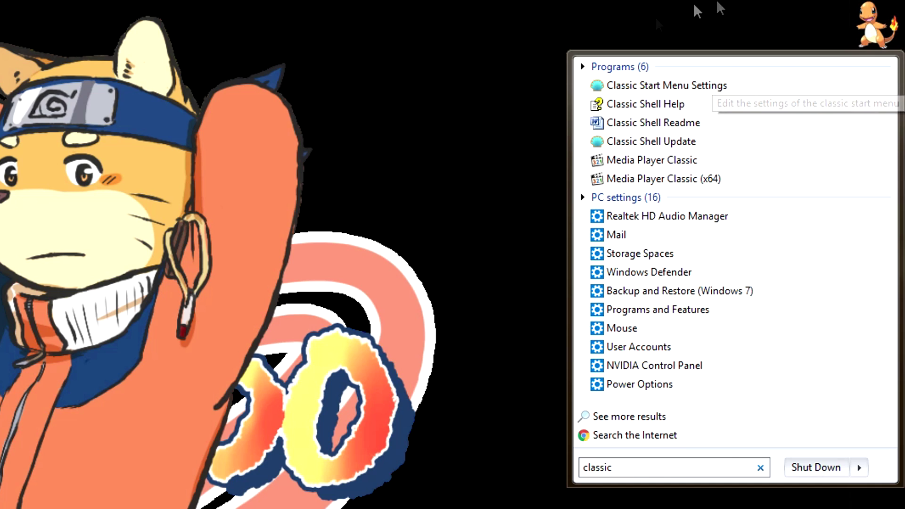
{"action": "left_click", "coordinate": [629, 90]}
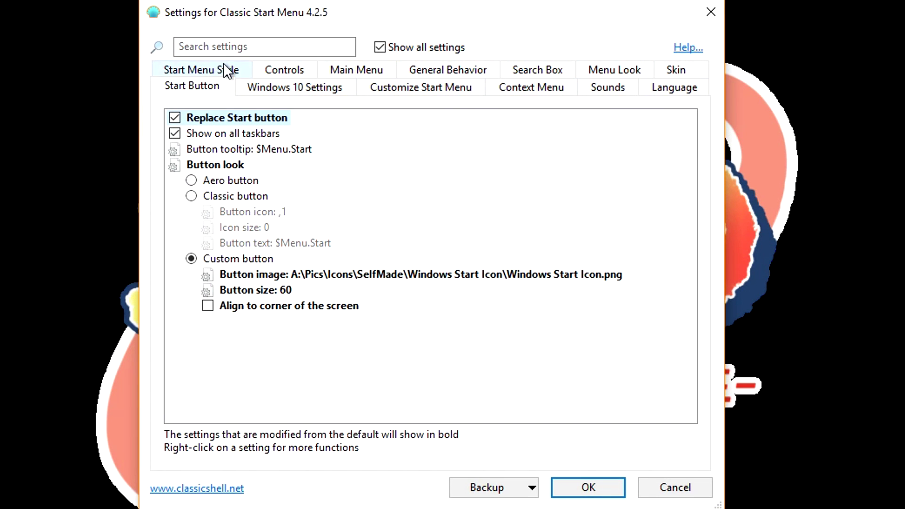
Step: On the Start Menu Style tab, keep the Custom button option selected and choose Pick image
{"action": "left_click", "coordinate": [192, 69]}
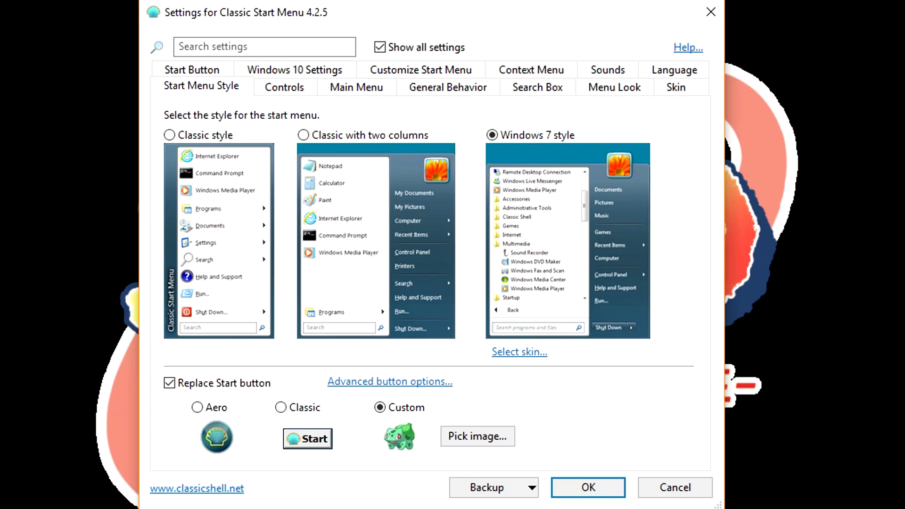
{"action": "left_click", "coordinate": [495, 133]}
{"action": "left_click", "coordinate": [381, 408]}
{"action": "left_click", "coordinate": [468, 437]}
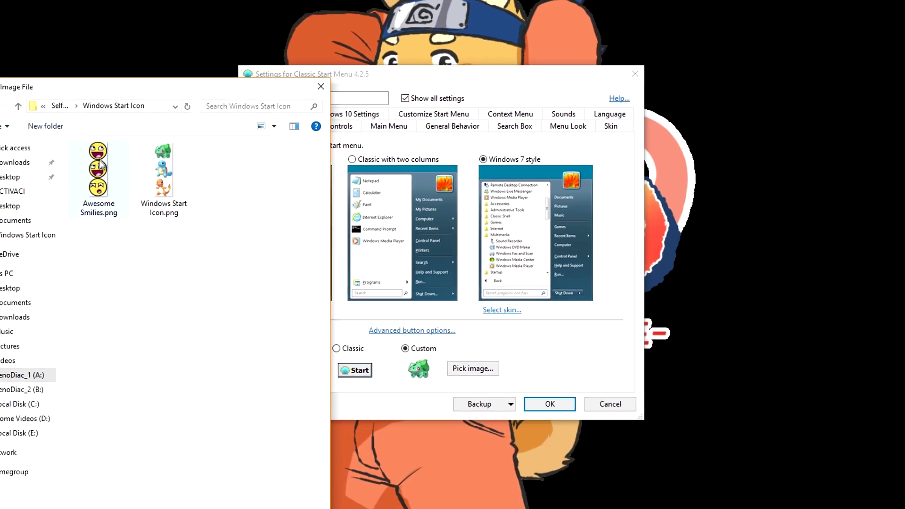
Step: Set Awesome Smilies.png as the button image and test the new smiley Start button
{"action": "left_click", "coordinate": [97, 170]}
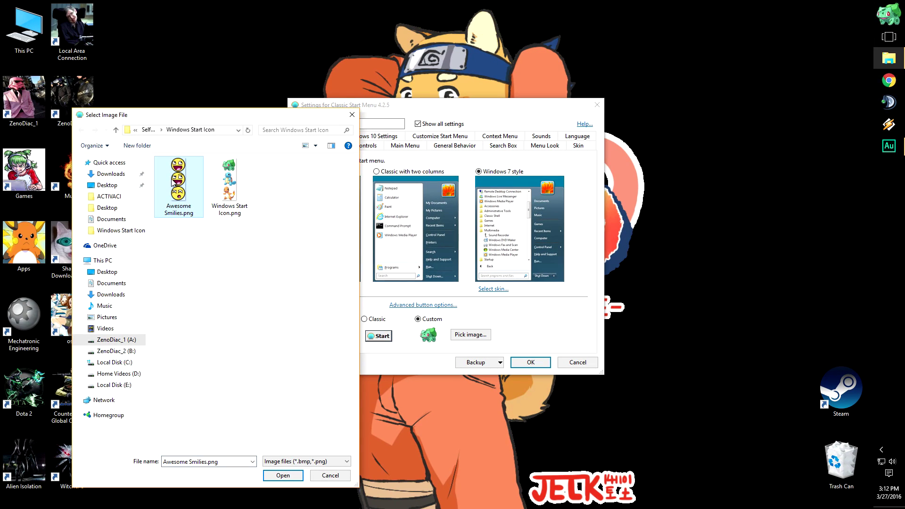
{"action": "left_click", "coordinate": [282, 476]}
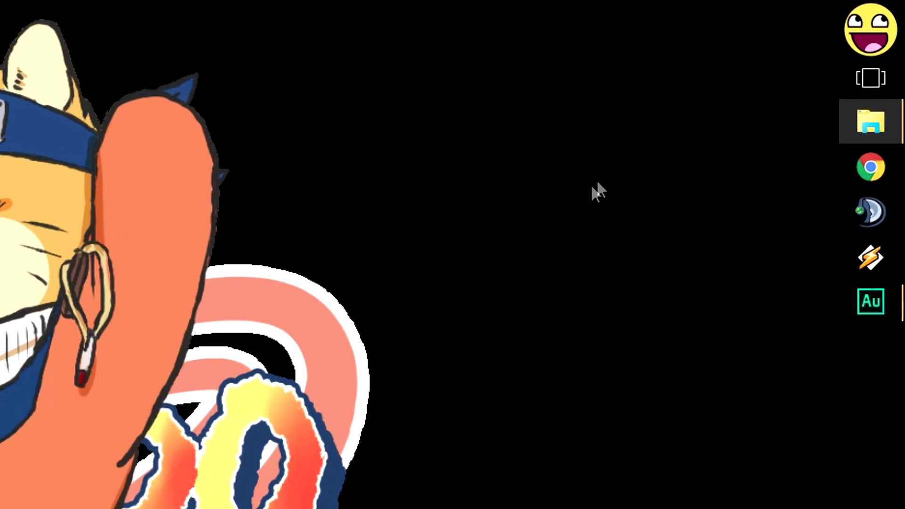
{"action": "left_click", "coordinate": [868, 34]}
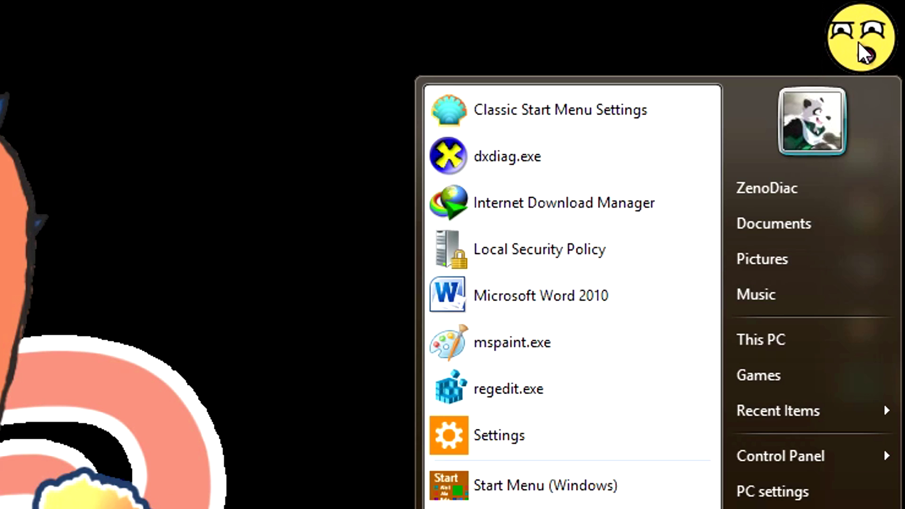
{"action": "left_click", "coordinate": [858, 41]}
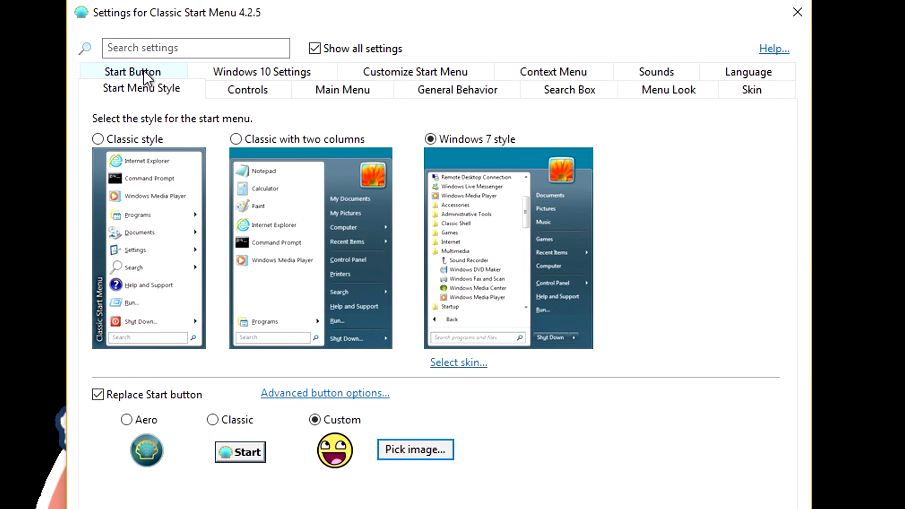
Step: Set the Start button size to 20 and apply with OK
{"action": "left_click", "coordinate": [144, 75]}
{"action": "left_click", "coordinate": [222, 298]}
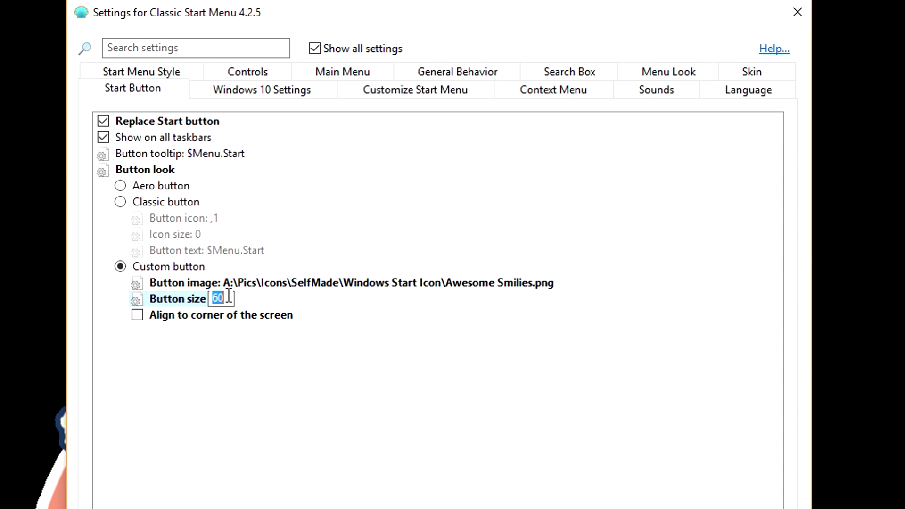
{"action": "type", "text": "20"}
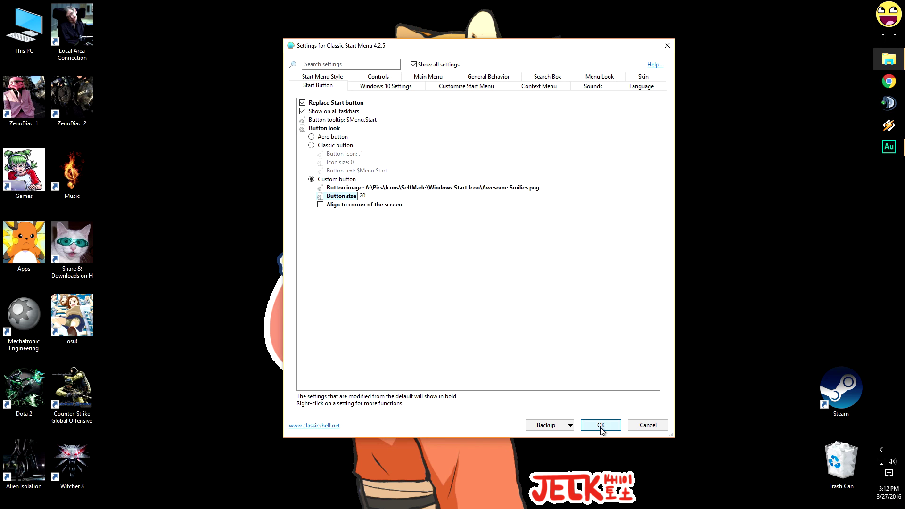
{"action": "left_click", "coordinate": [601, 424]}
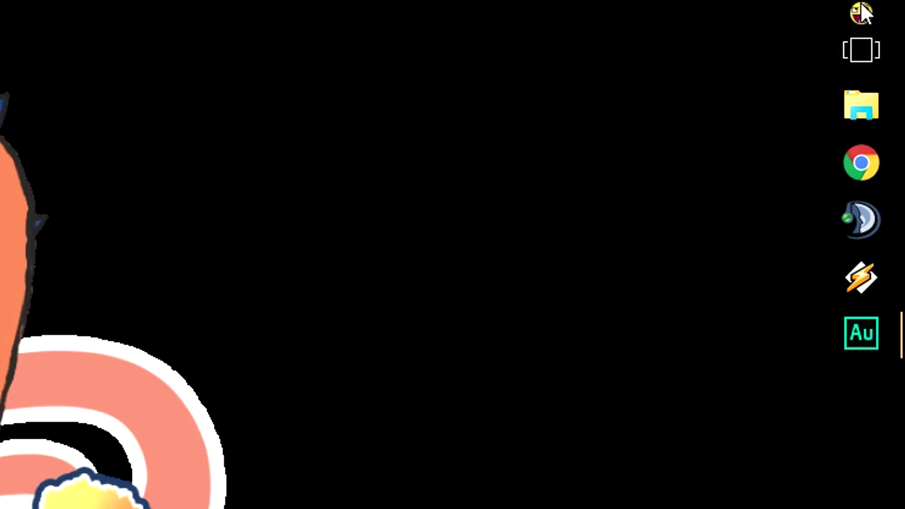
Step: Reopen Classic Start Menu Settings and change the button size to 50
{"action": "left_click", "coordinate": [866, 7]}
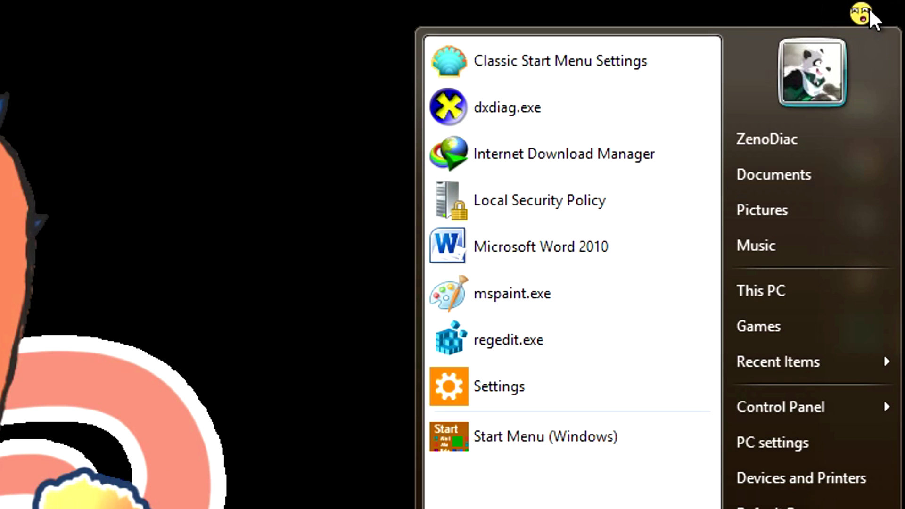
{"action": "left_click", "coordinate": [528, 66]}
{"action": "left_click", "coordinate": [189, 405]}
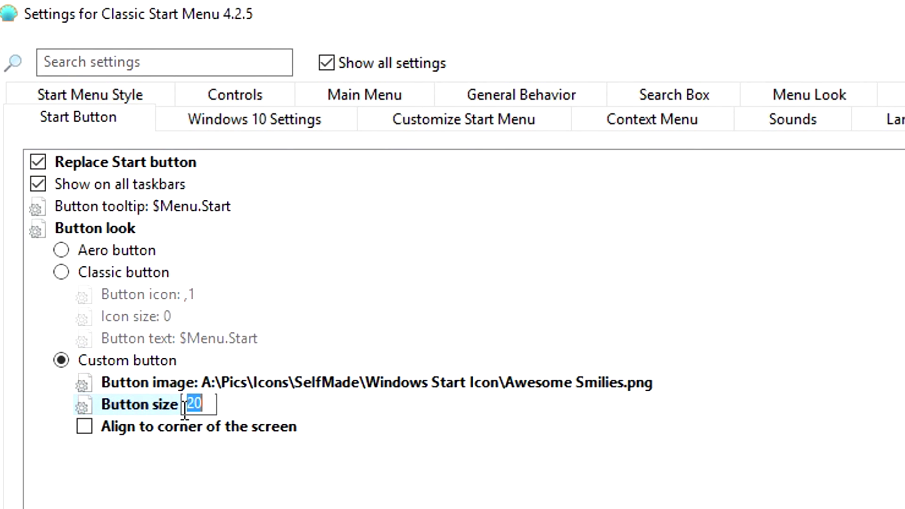
{"action": "type", "text": "50"}
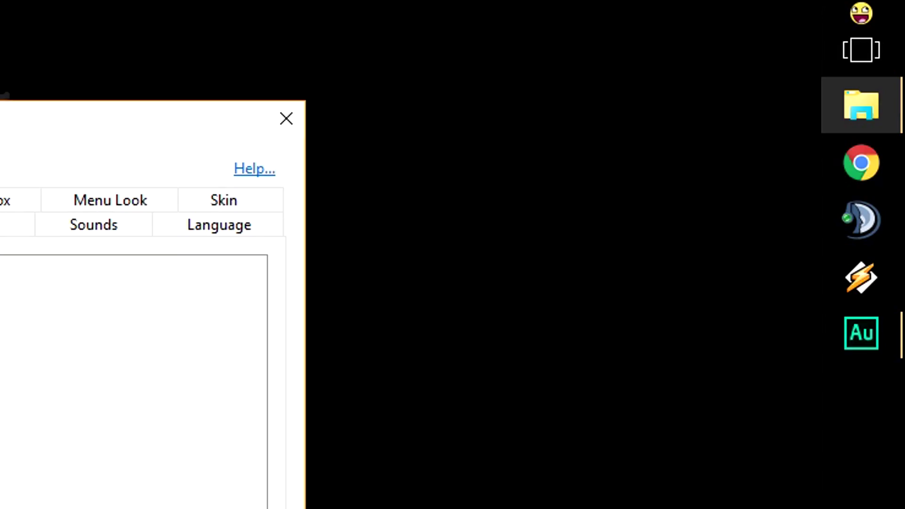
{"action": "key", "text": "Return"}
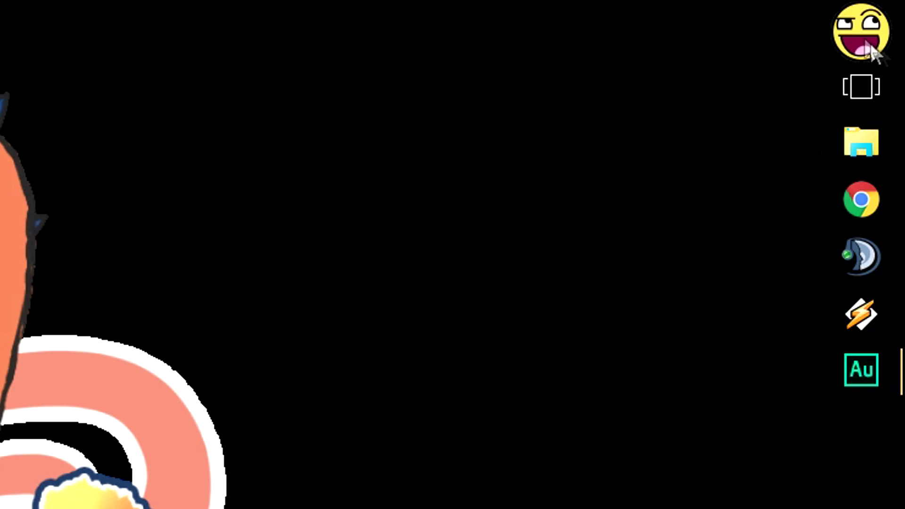